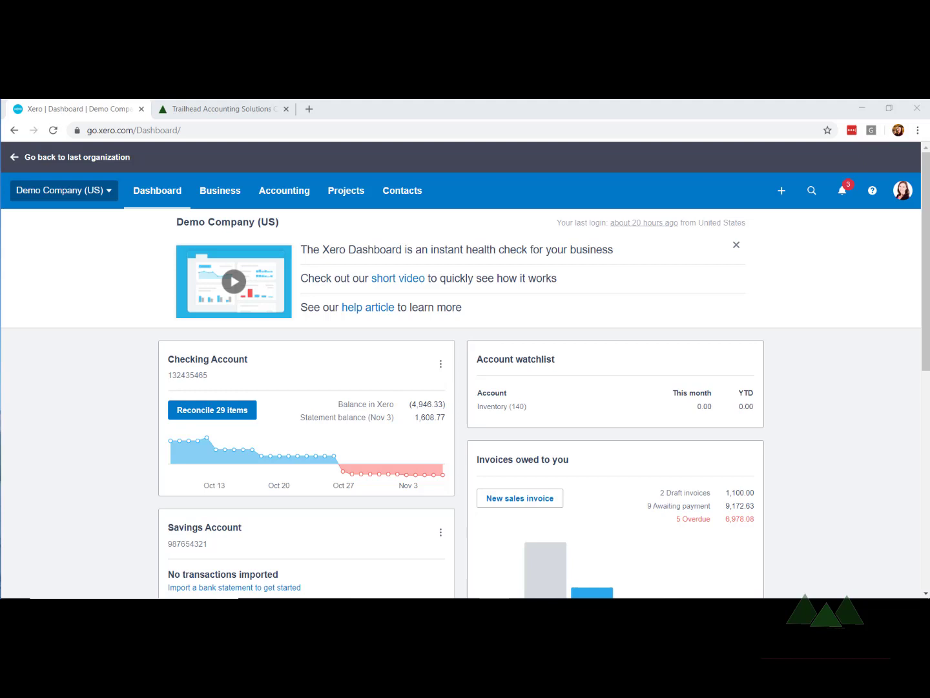
- Open the sales Invoices list on the Awaiting Payment tab (9 invoices, 9,172.63 USD)
click(217, 192)
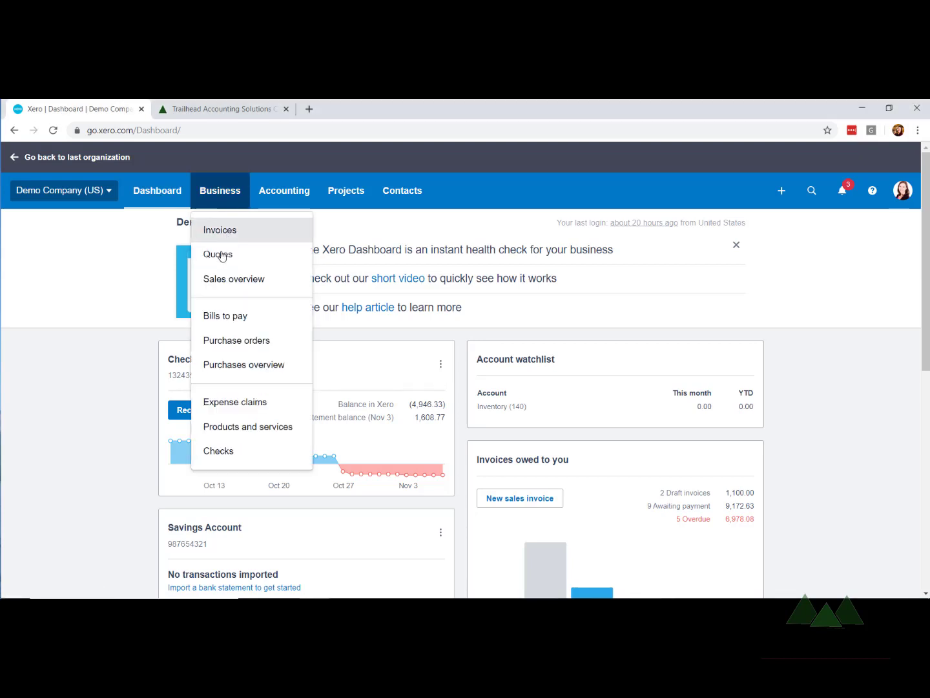
click(230, 231)
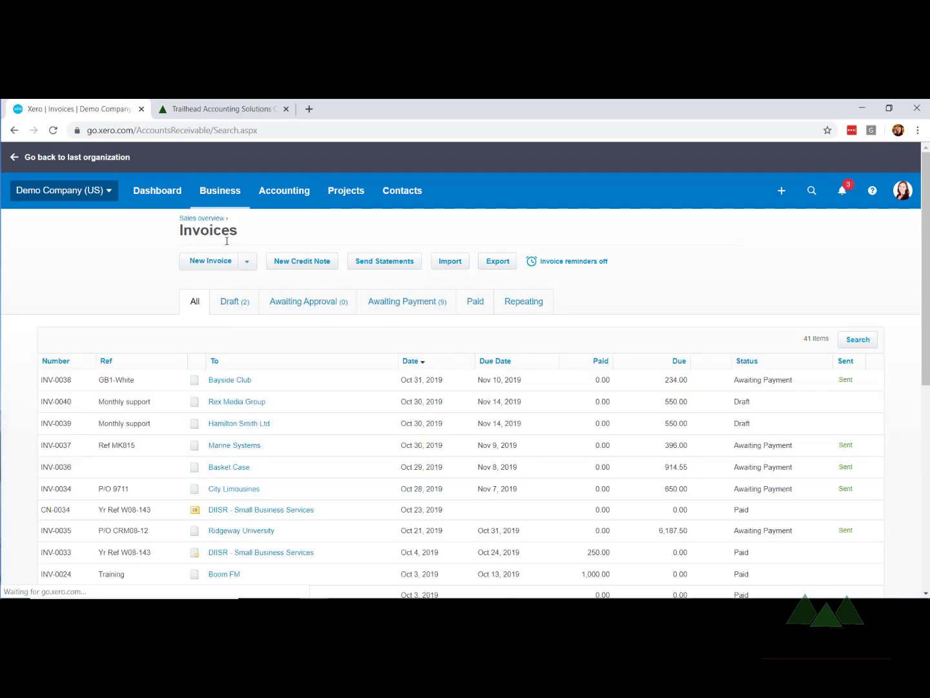
click(429, 307)
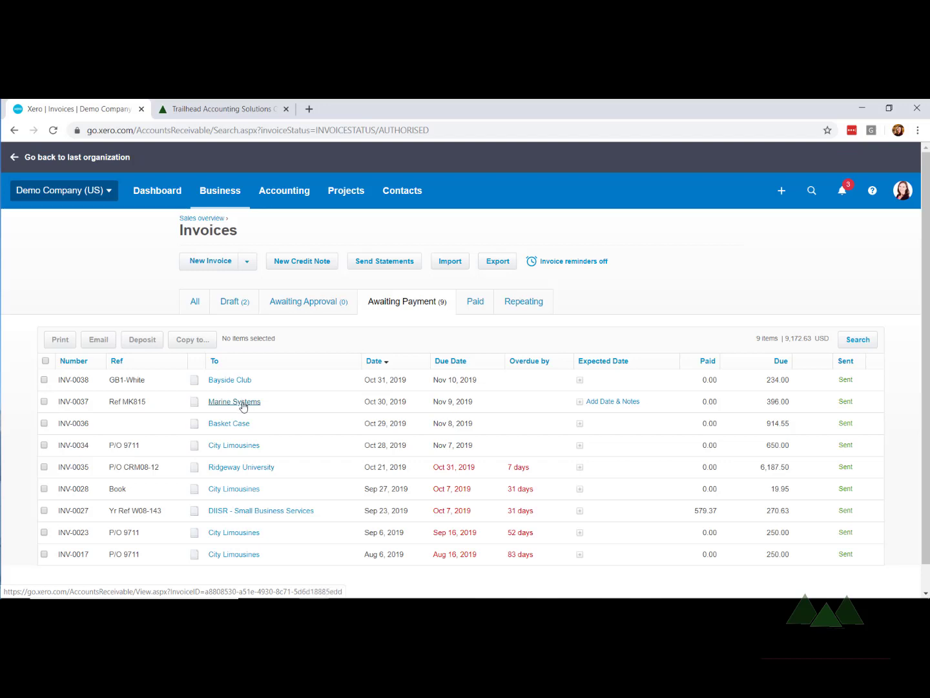
- Open the Marine Systems invoice INV-0037 for 396.00 USD and show its invoice options
click(242, 403)
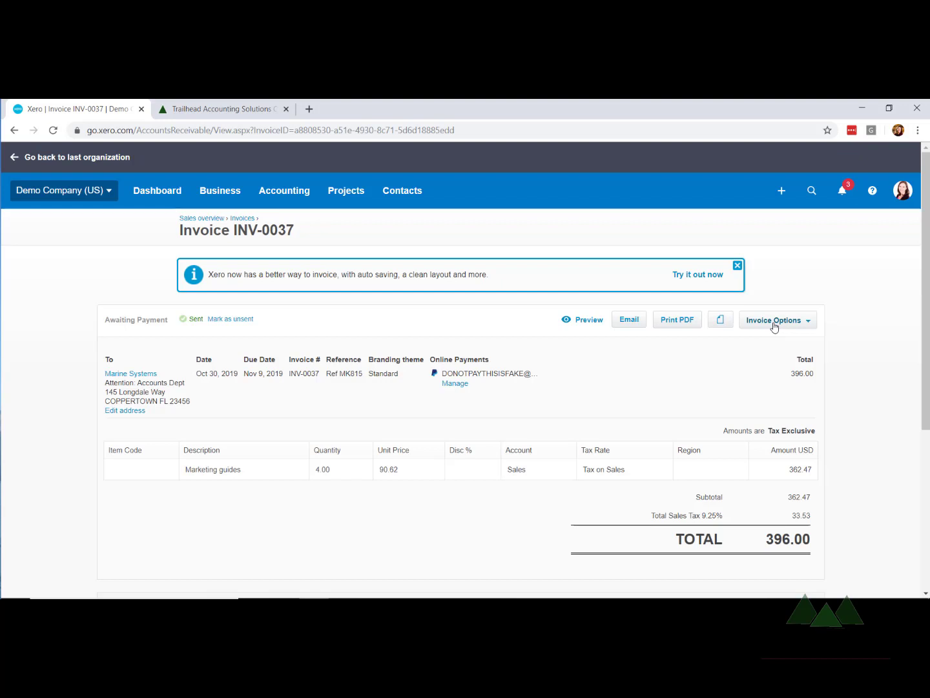
click(809, 323)
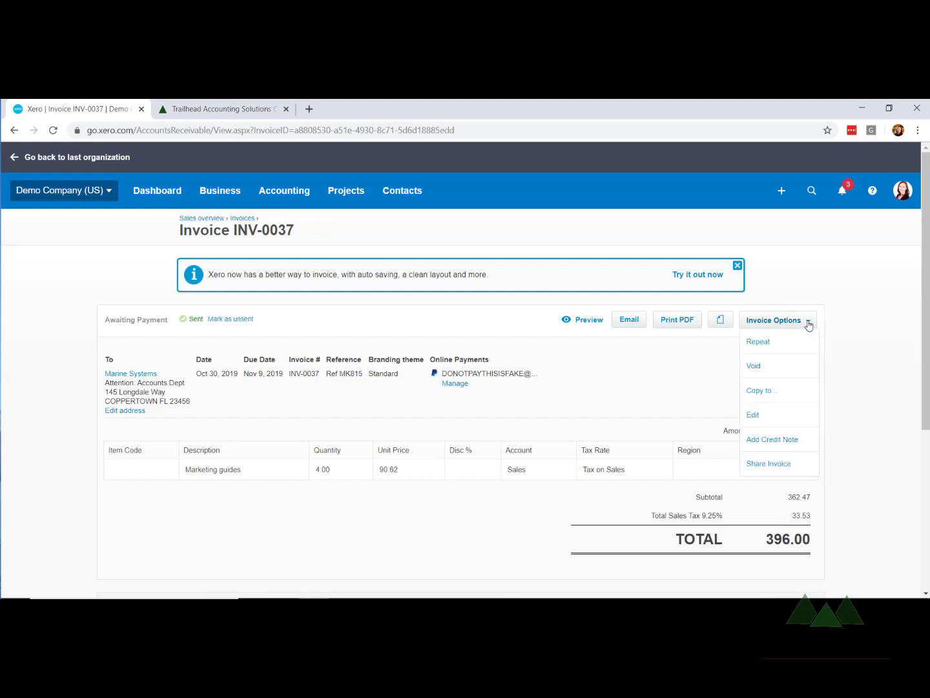
- Add credit note CN-0041 to INV-0037, describing the line as 'Writing off to bad debt, customer not happy with services.'
click(774, 441)
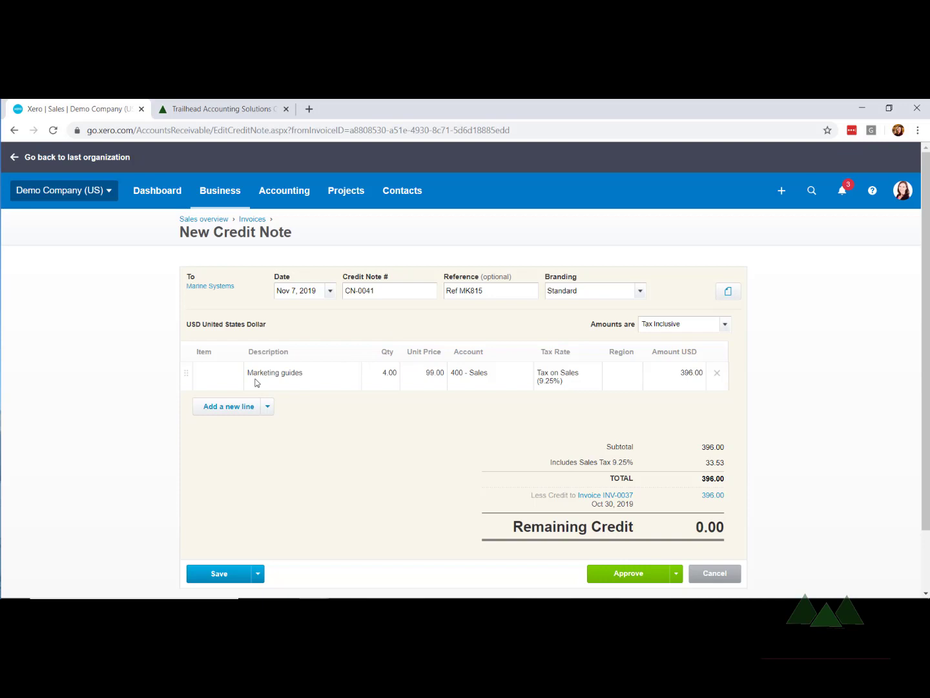
click(315, 377)
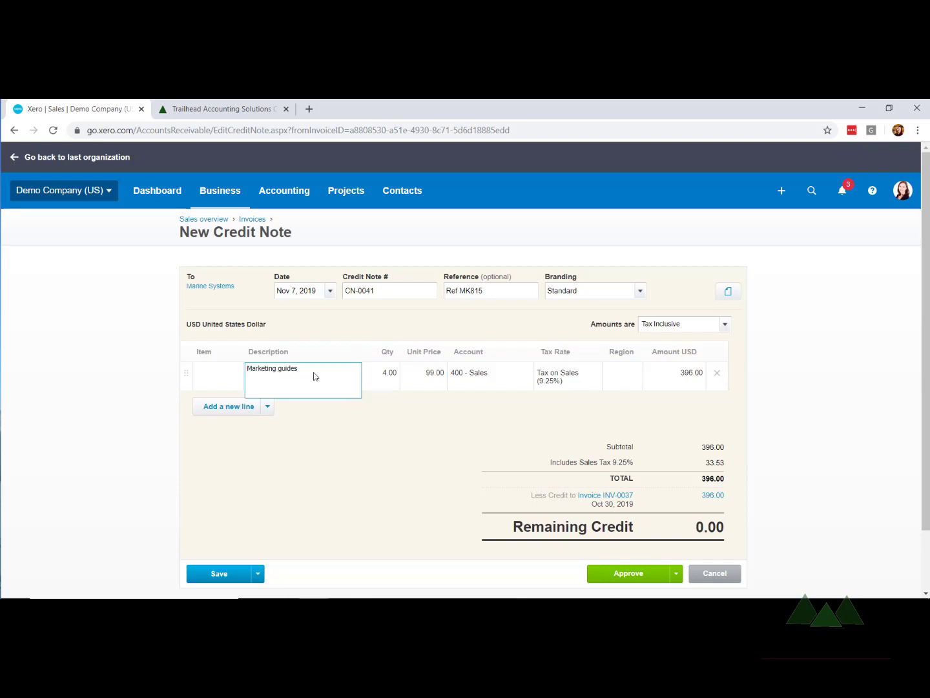
text(-)
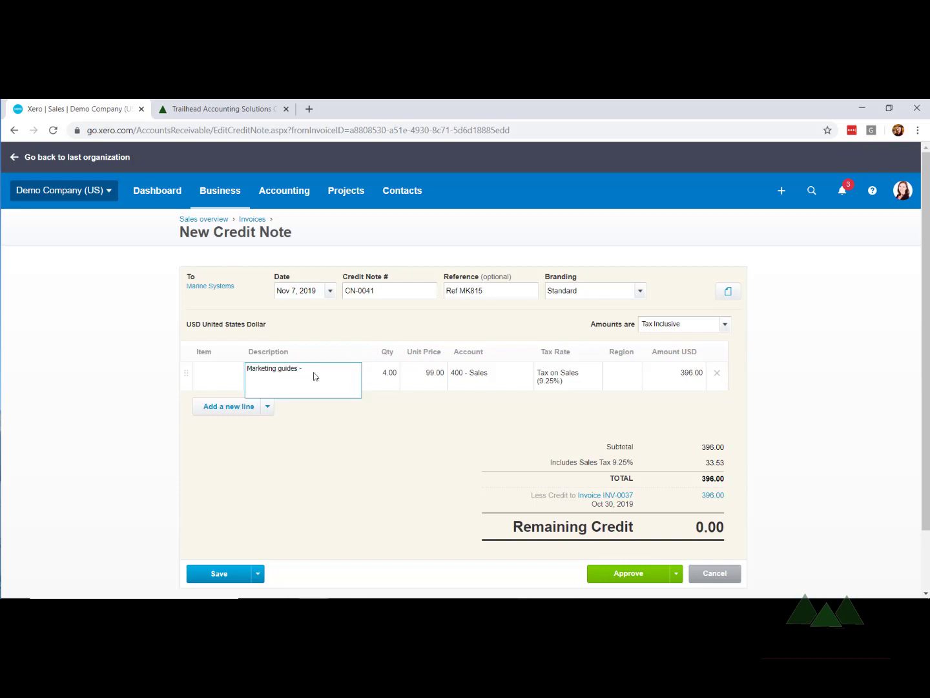
text( Ba)
key(BackSpace)
key(BackSpace)
text(Writting off to bad debt, customer not )
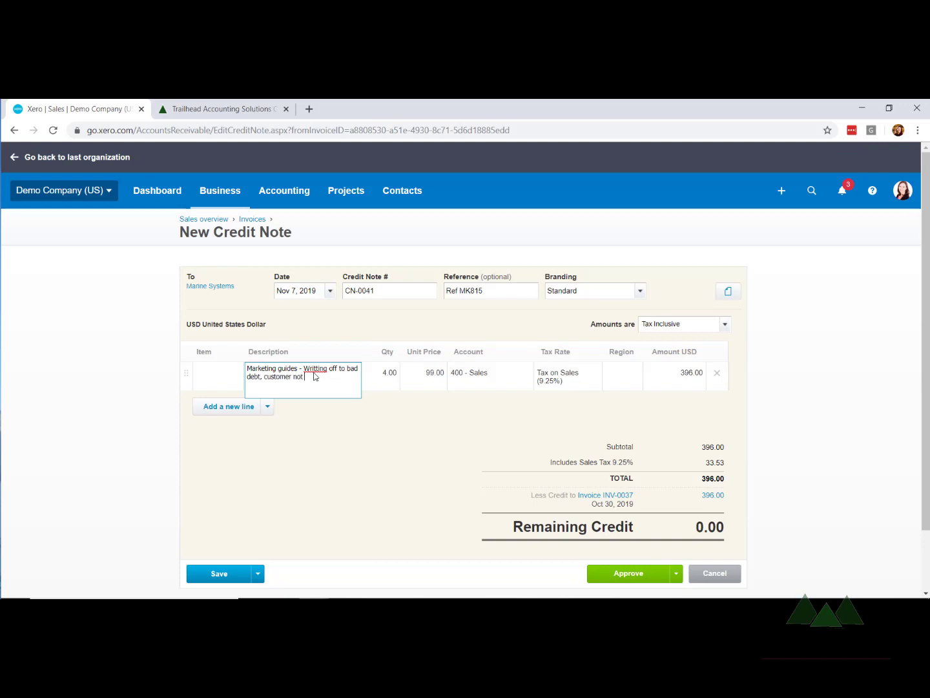
text(happy with services.)
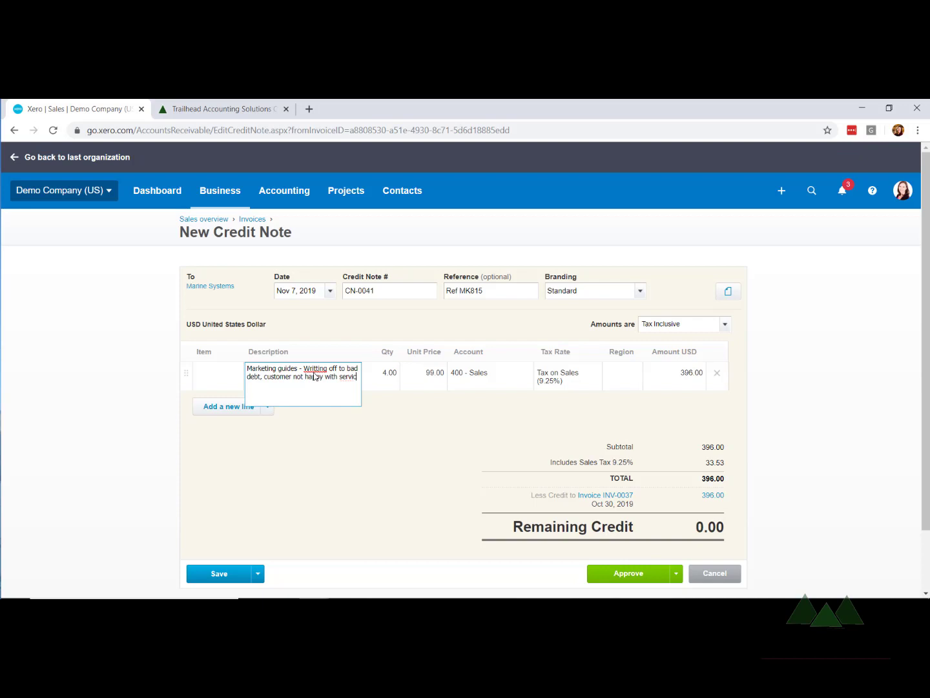
right_click(315, 370)
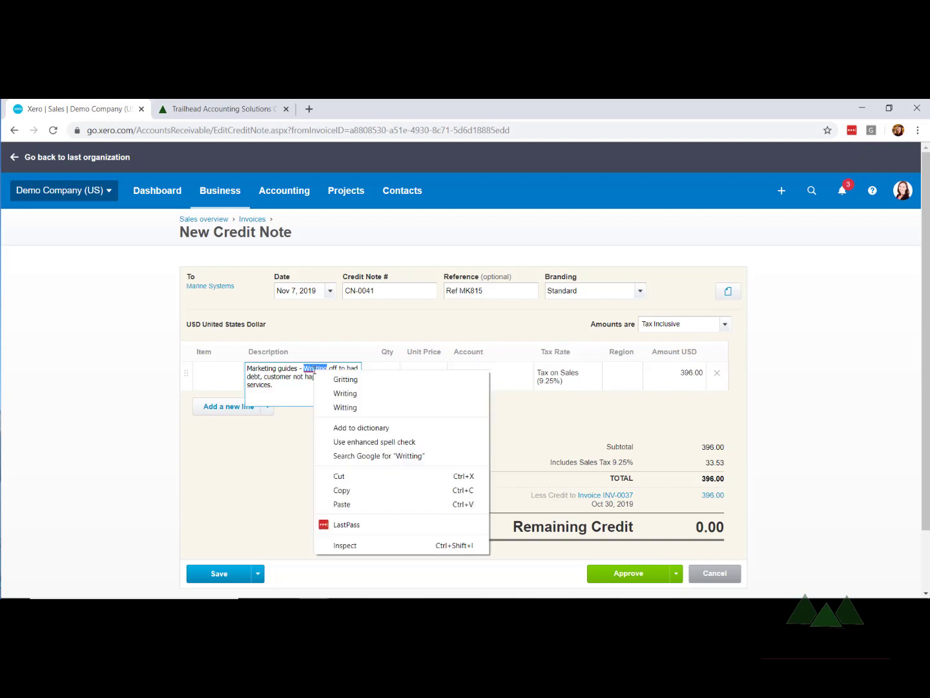
click(344, 394)
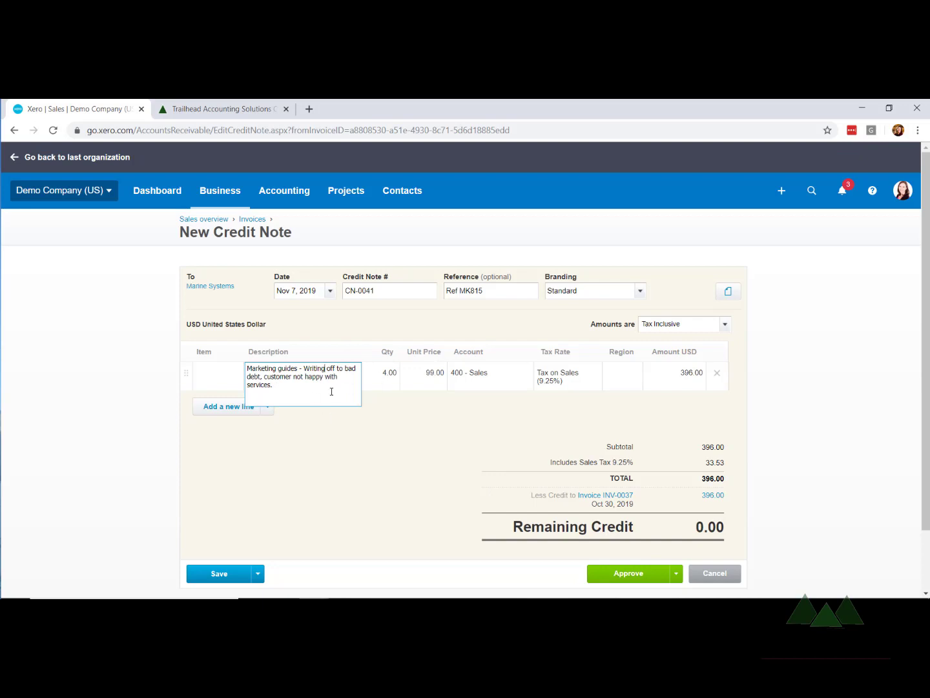
click(352, 428)
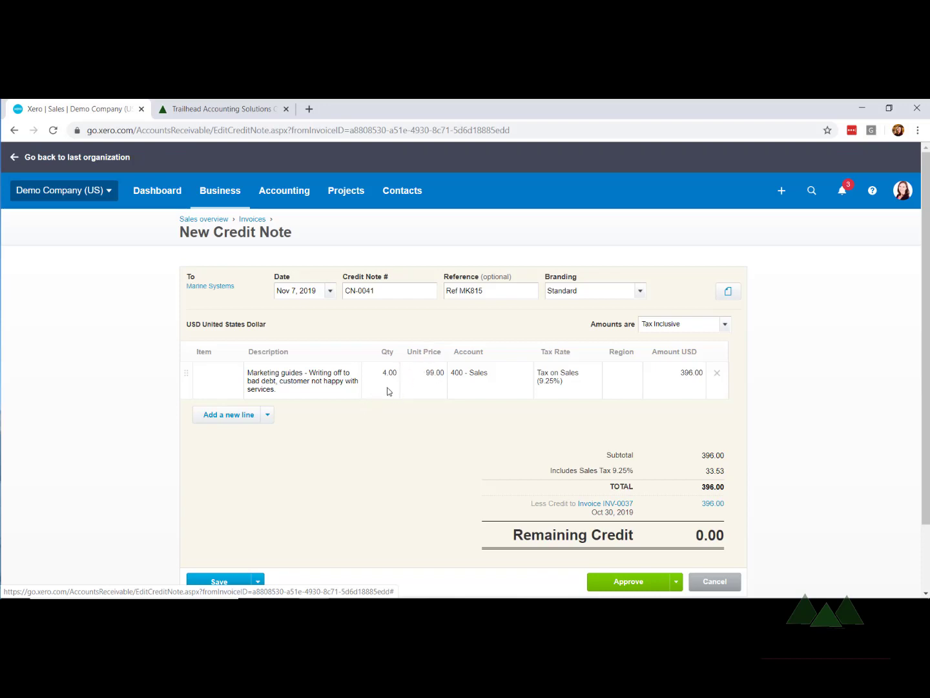
- Code the credit note line to account 690 - Bad Debts, making it Tax Exempt (0%)
click(474, 375)
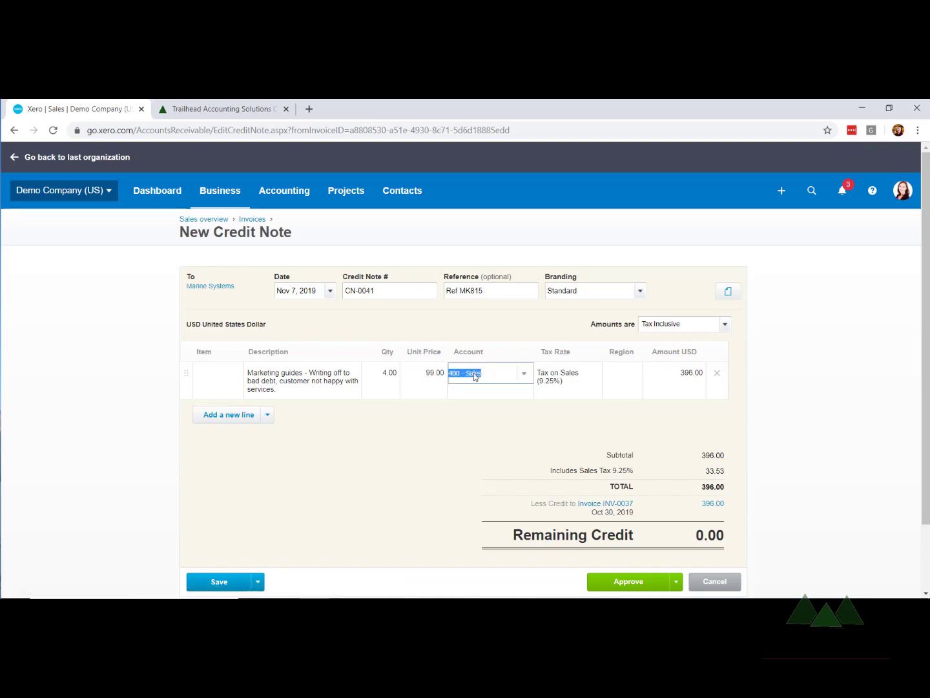
text(bad)
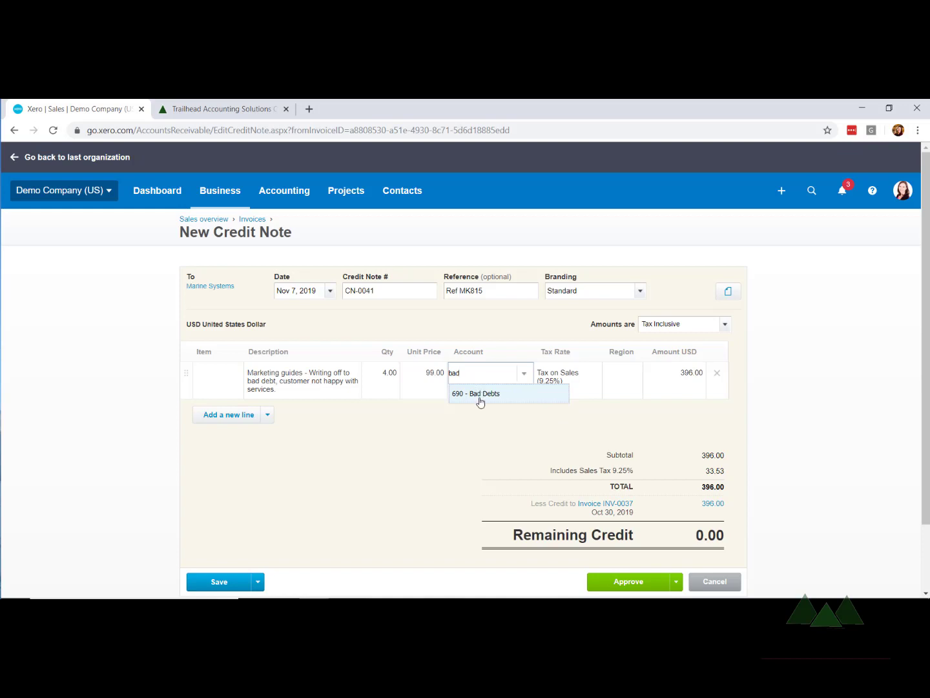
click(481, 399)
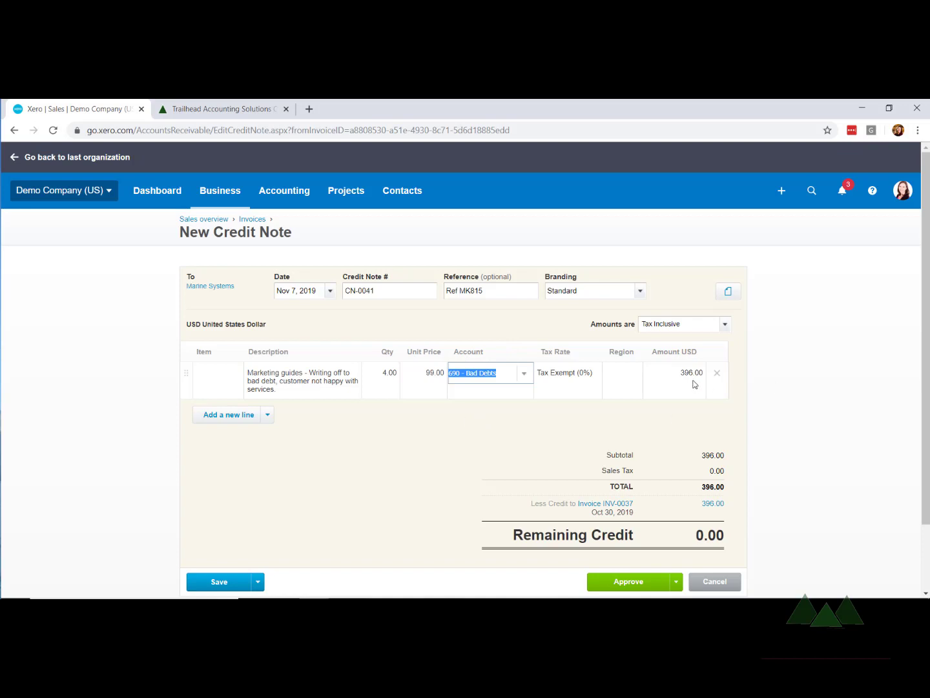
- Approve the credit note and confirm INV-0037 is Paid with 0.00 amount due
click(634, 585)
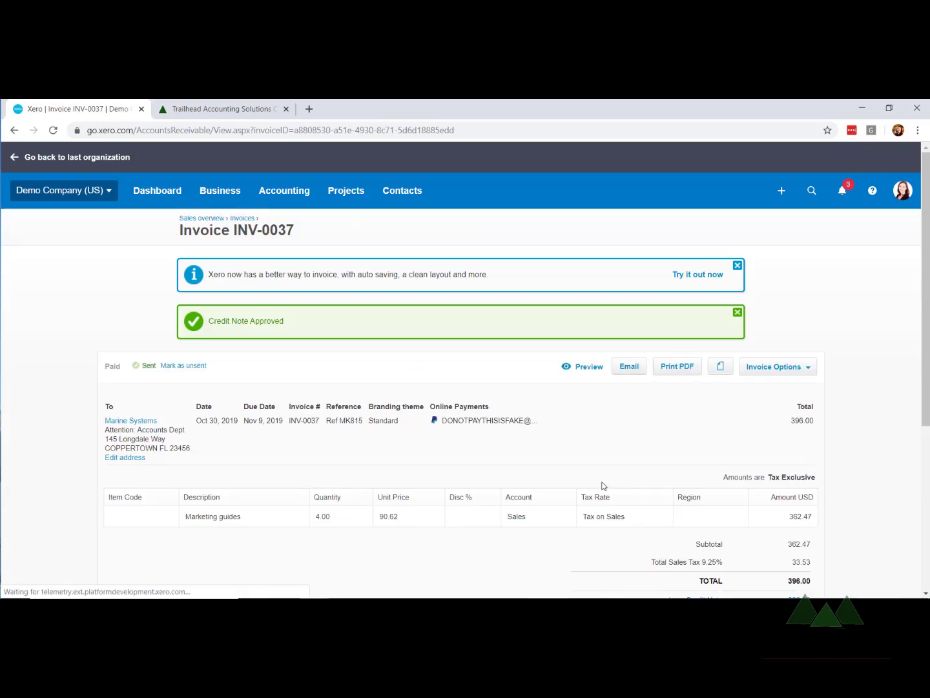
scroll(585, 454, down, 2)
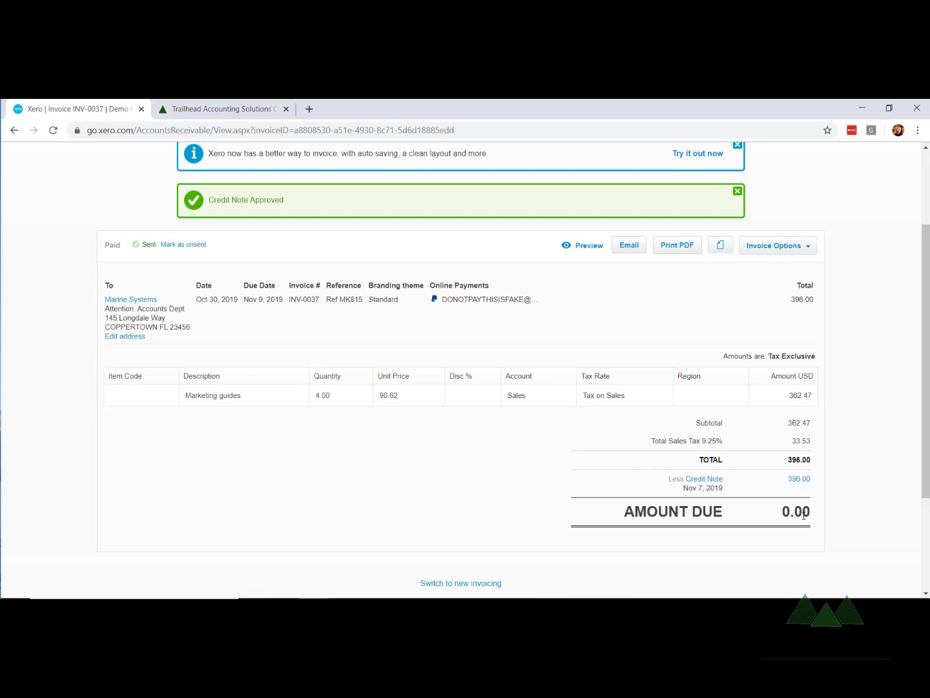
scroll(646, 452, up, 2)
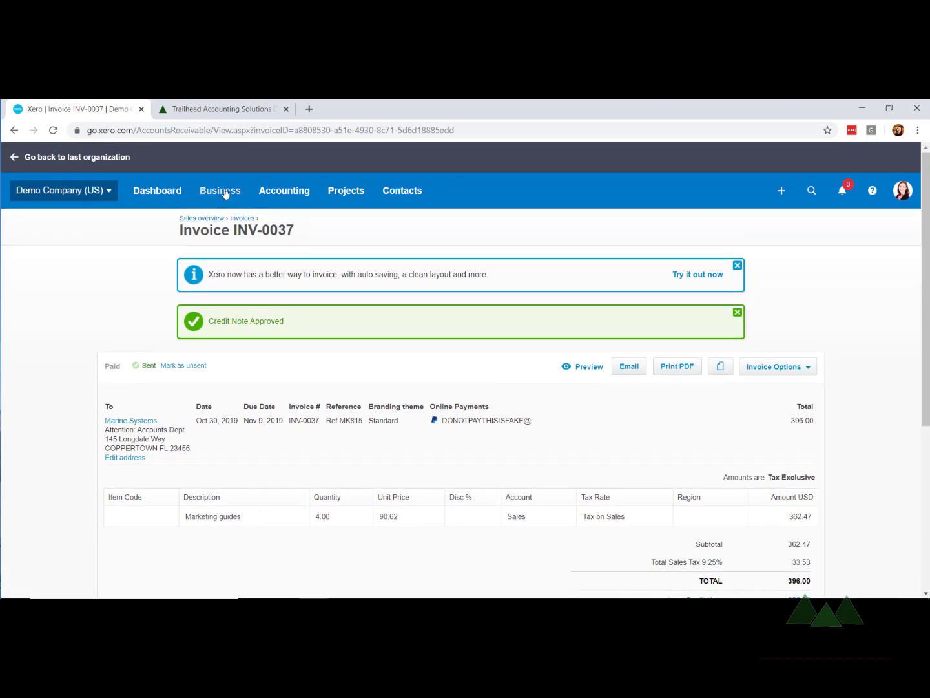
- Recheck the Awaiting Payment invoices: 8 remain, totalling 8,776.63 USD, without INV-0037
click(225, 194)
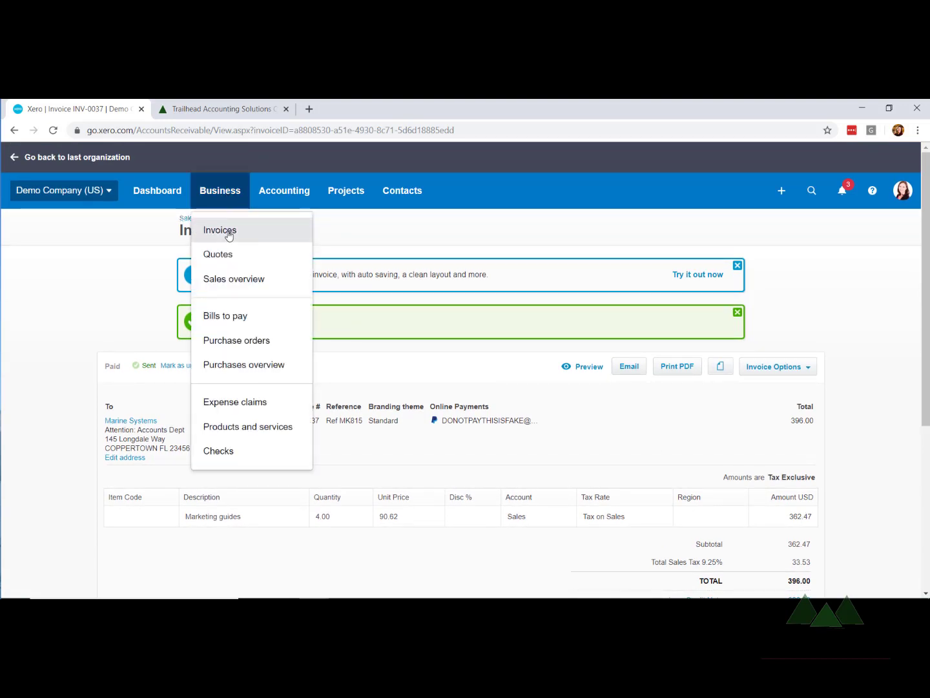
click(228, 234)
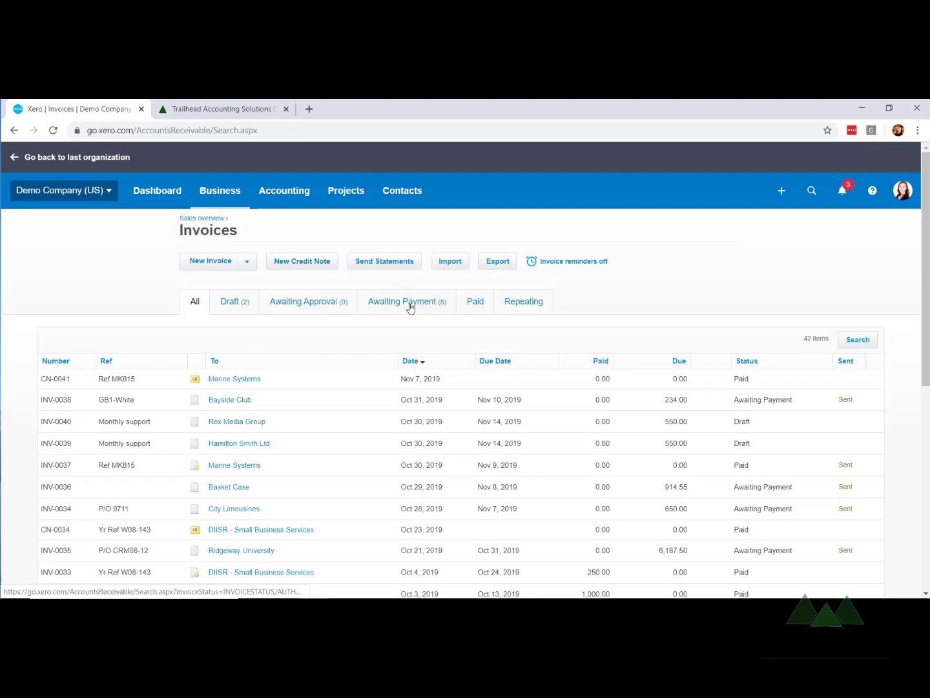
click(410, 308)
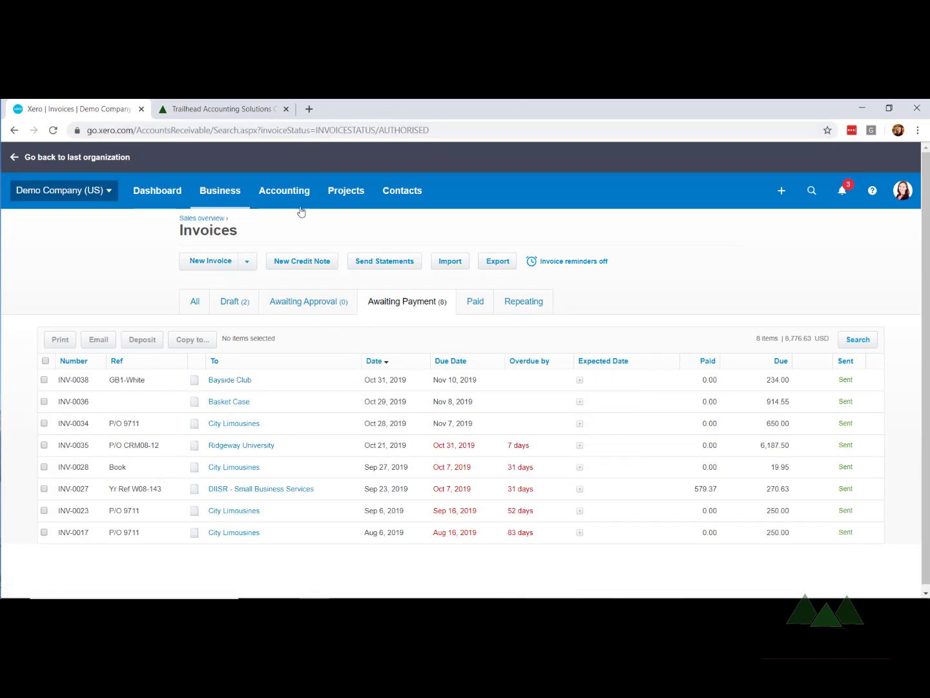
click(281, 199)
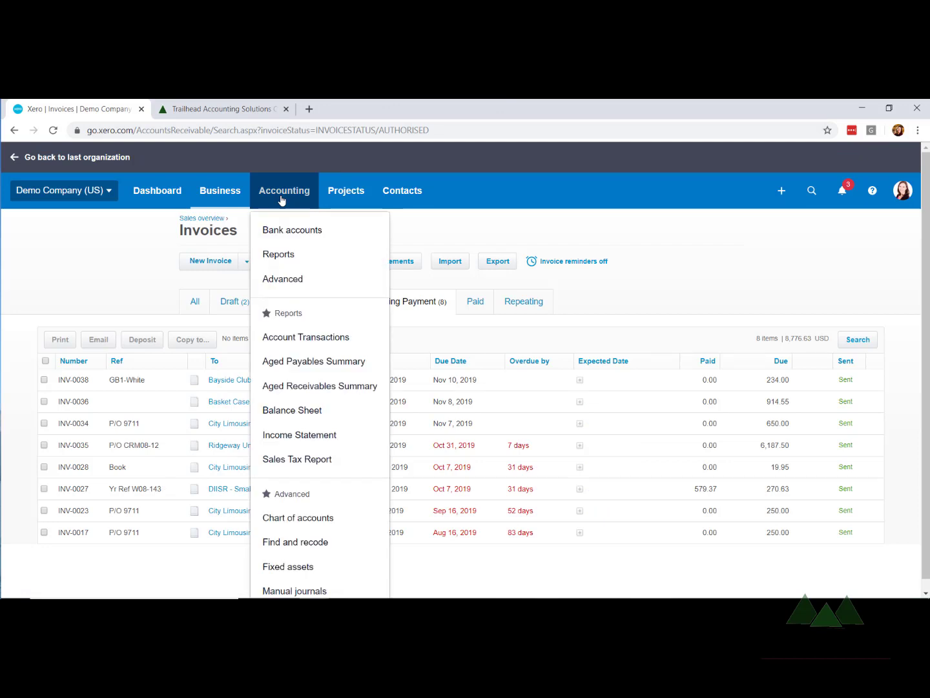
- Run the Income Statement for Oct 1 to Dec 31, 2019
click(305, 440)
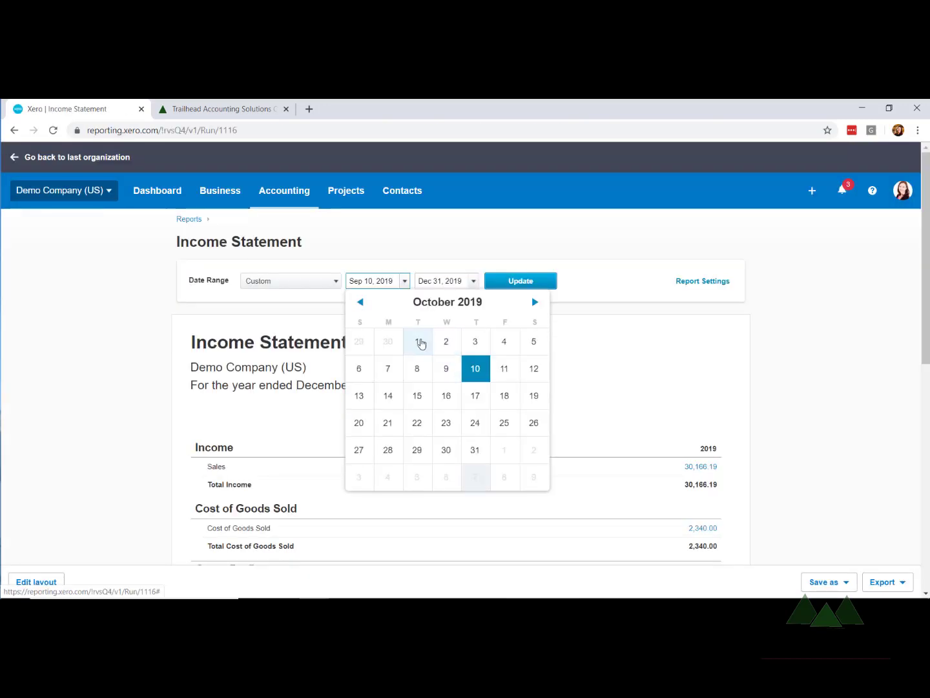
click(418, 343)
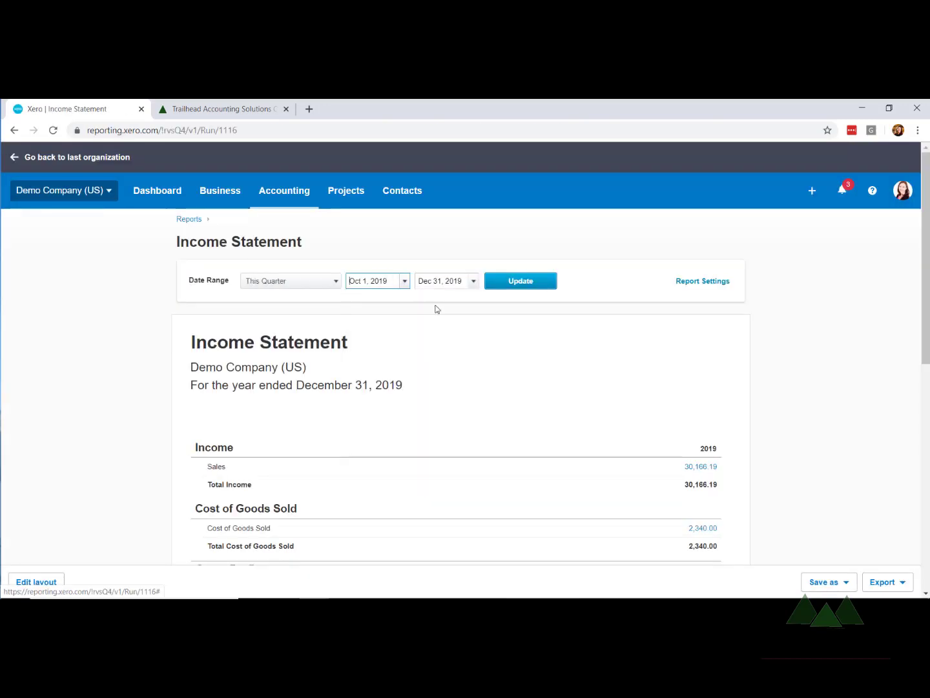
click(532, 285)
scroll(653, 348, down, 1)
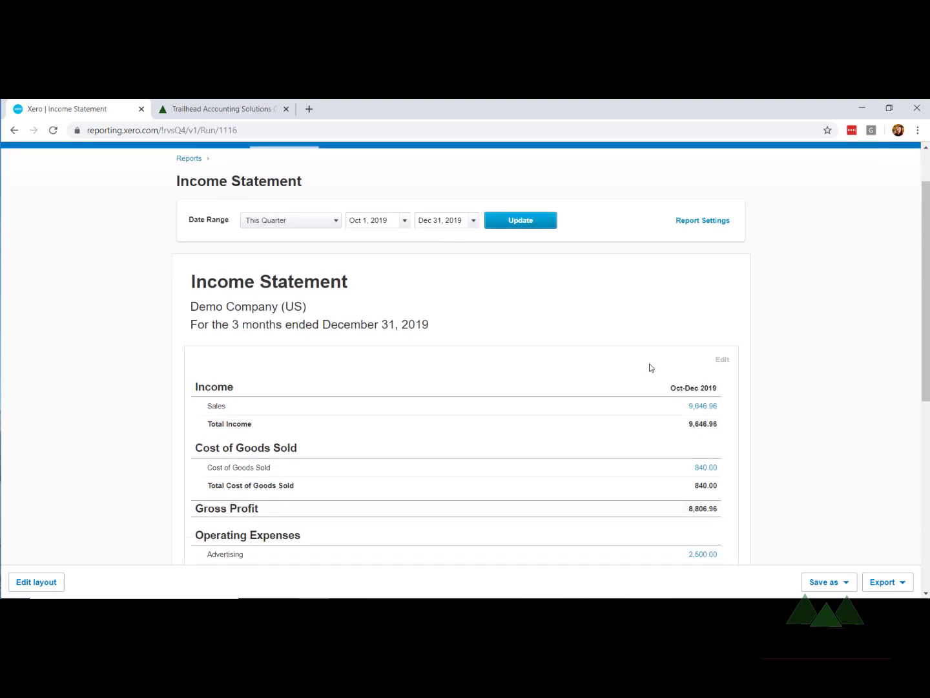
scroll(600, 368, down, 1)
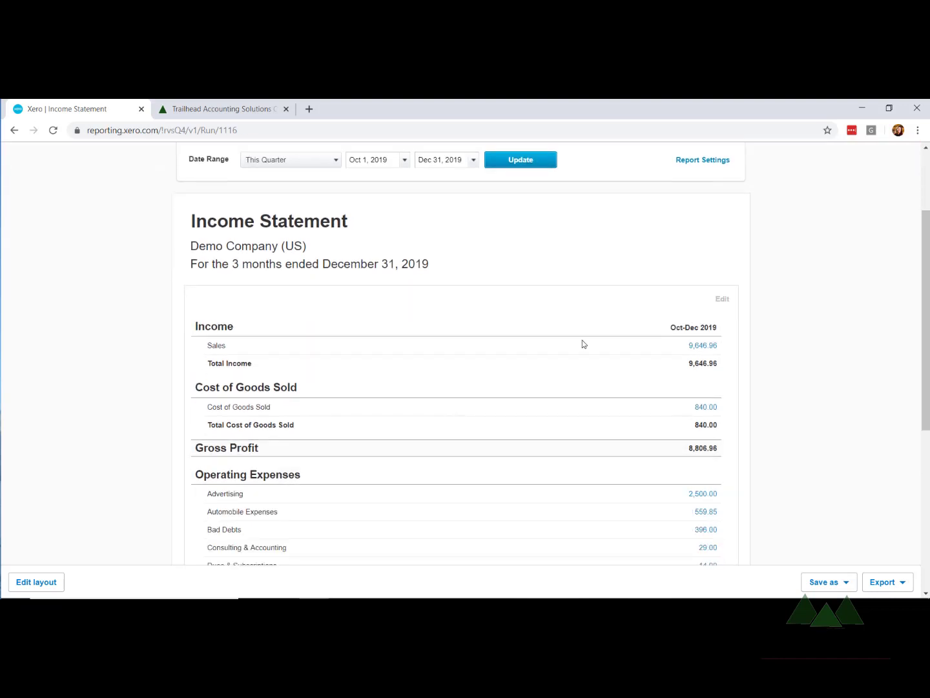
- Drill into the Sales 9,646.96 total to see the Marine Systems 396.00 invoice
click(706, 348)
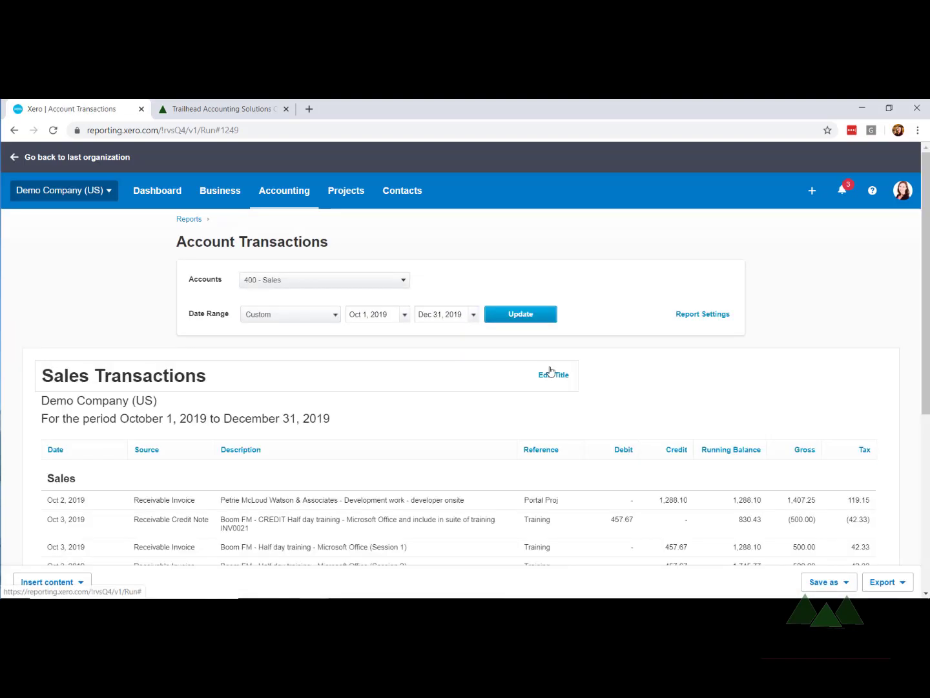
scroll(550, 370, down, 2)
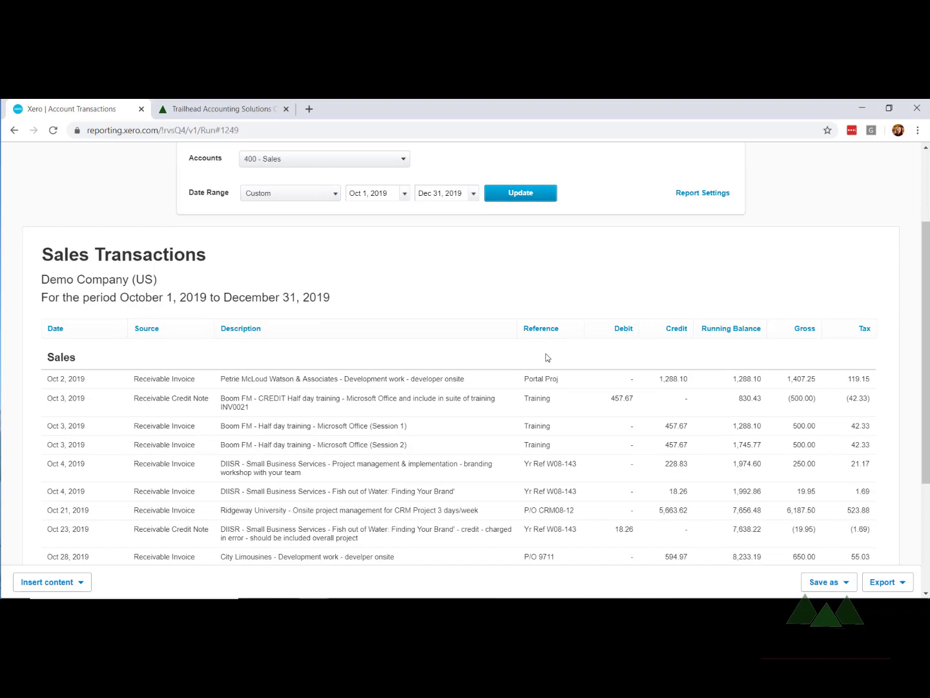
scroll(546, 357, down, 2)
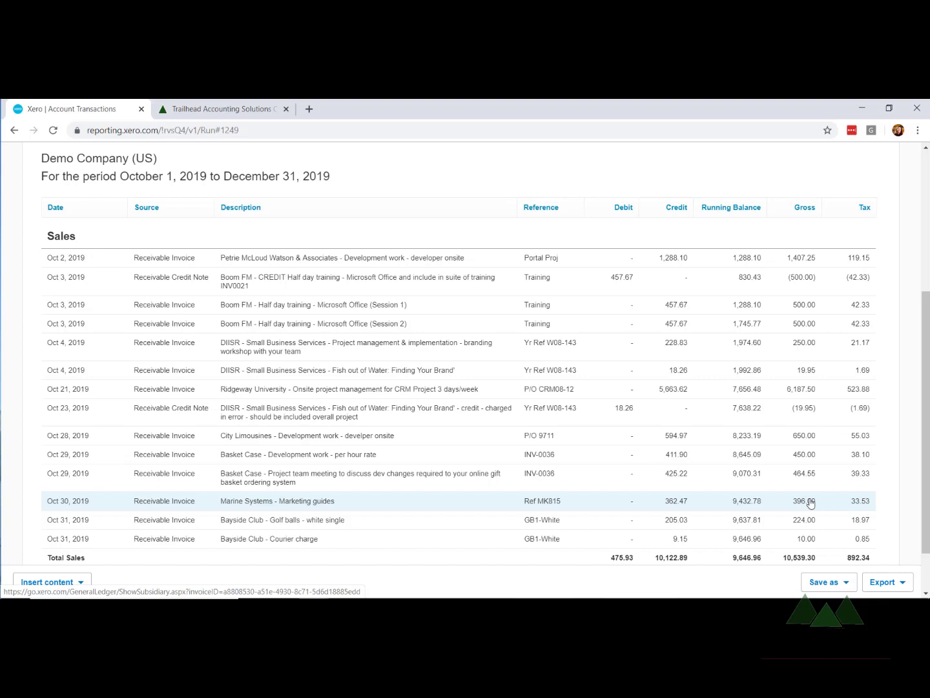
scroll(377, 299, up, 1)
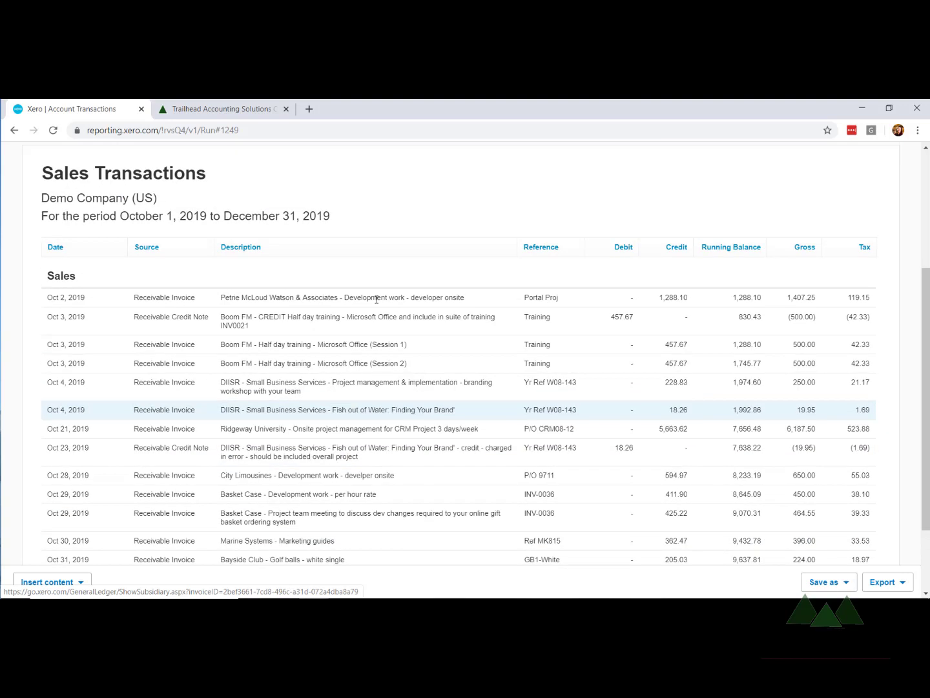
scroll(377, 299, up, 3)
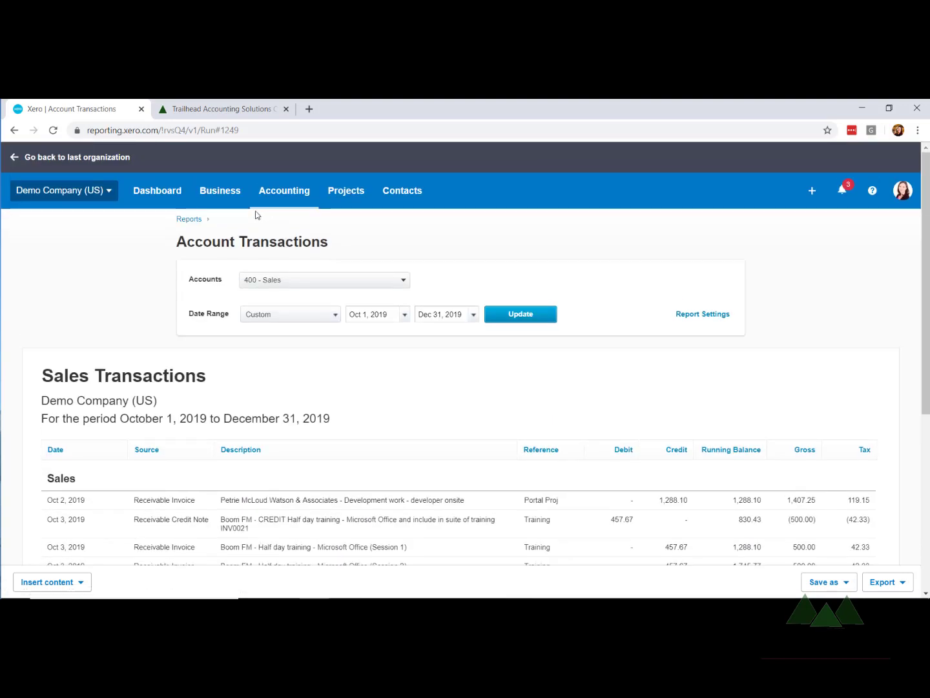
- From the Income Statement, drill into Bad Debts 396.00 to view the Marine Systems credit note write-off
click(15, 130)
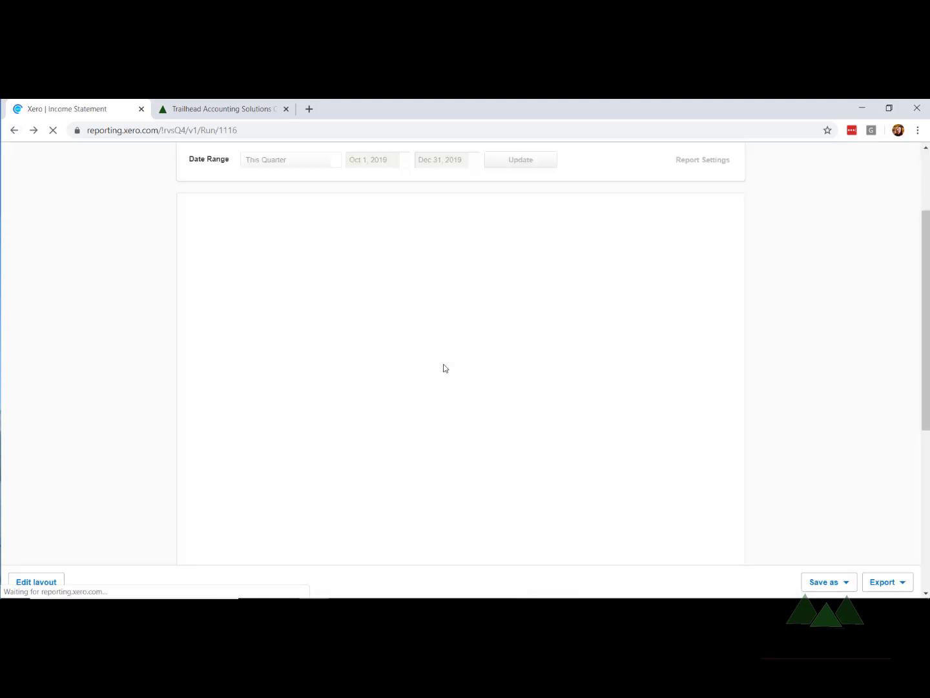
scroll(444, 368, down, 5)
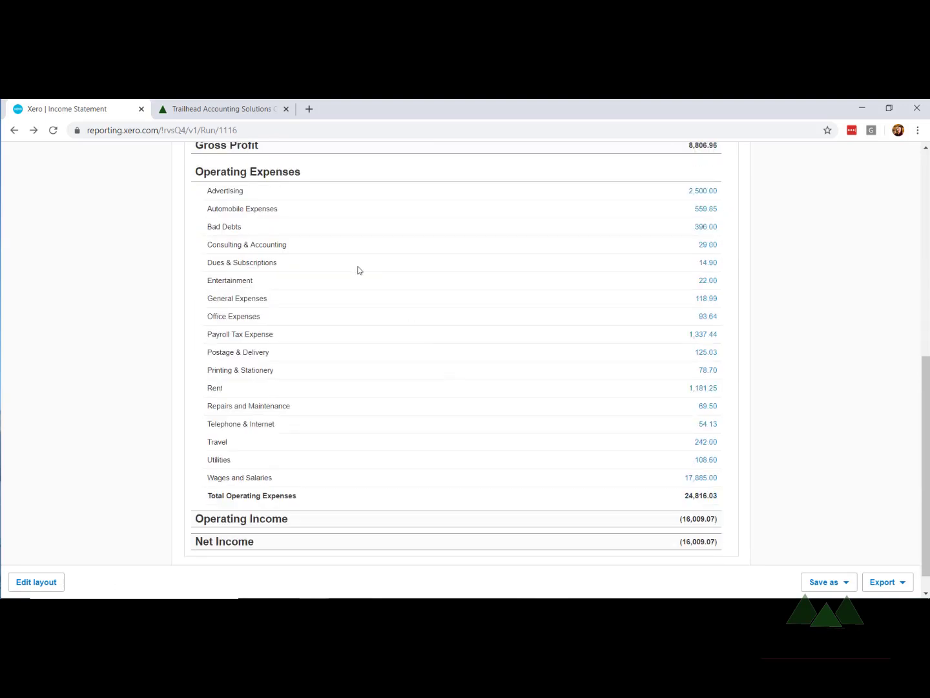
click(705, 229)
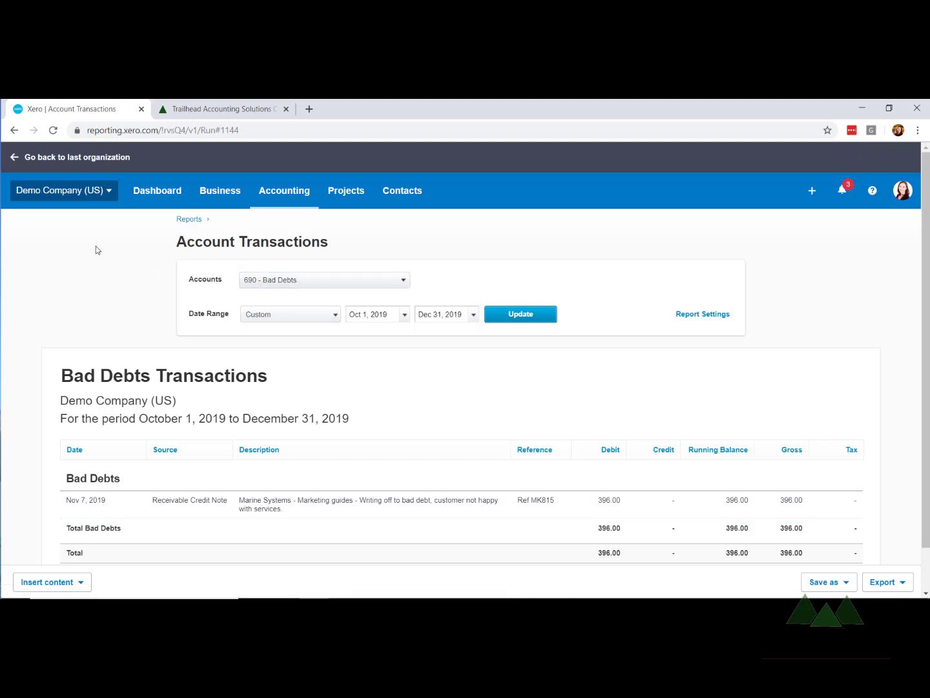
- Go back to the Oct–Dec 2019 Income Statement showing Bad Debts 396.00 and Net Income (16,009.07)
click(12, 135)
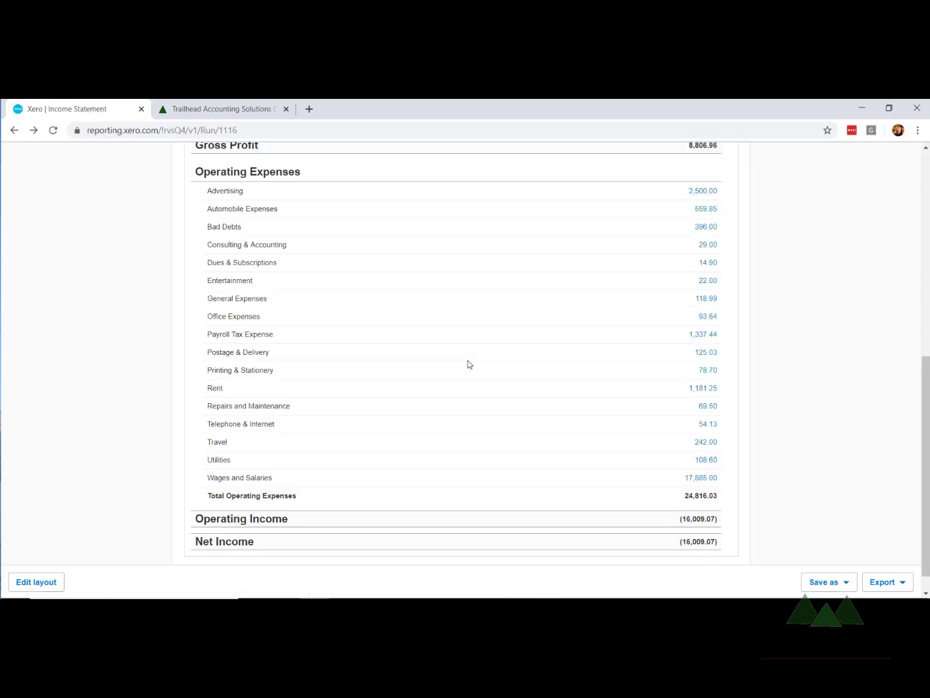
scroll(561, 354, up, 4)
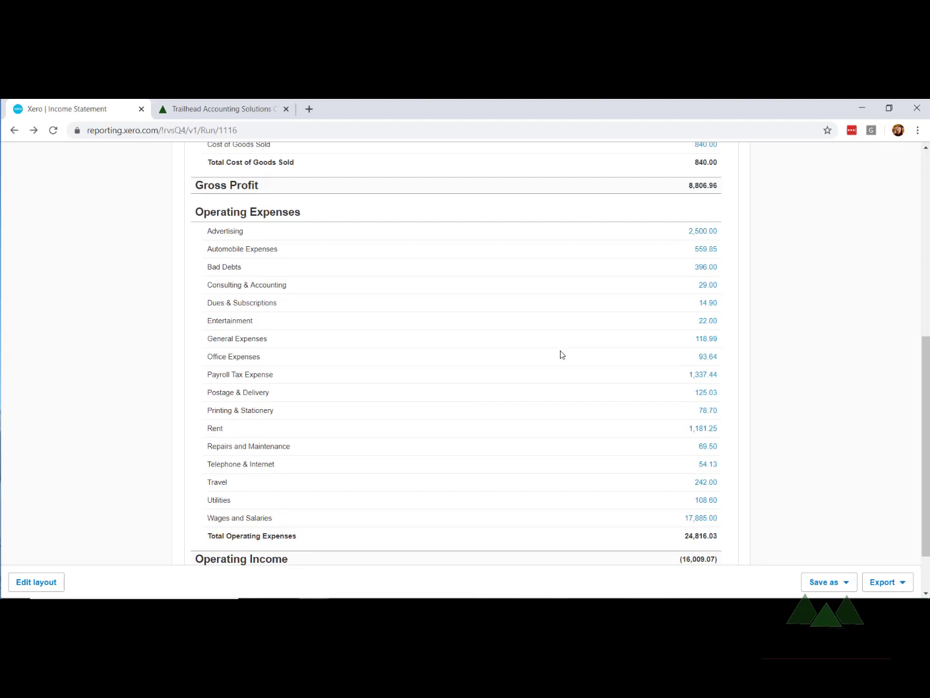
scroll(560, 345, up, 3)
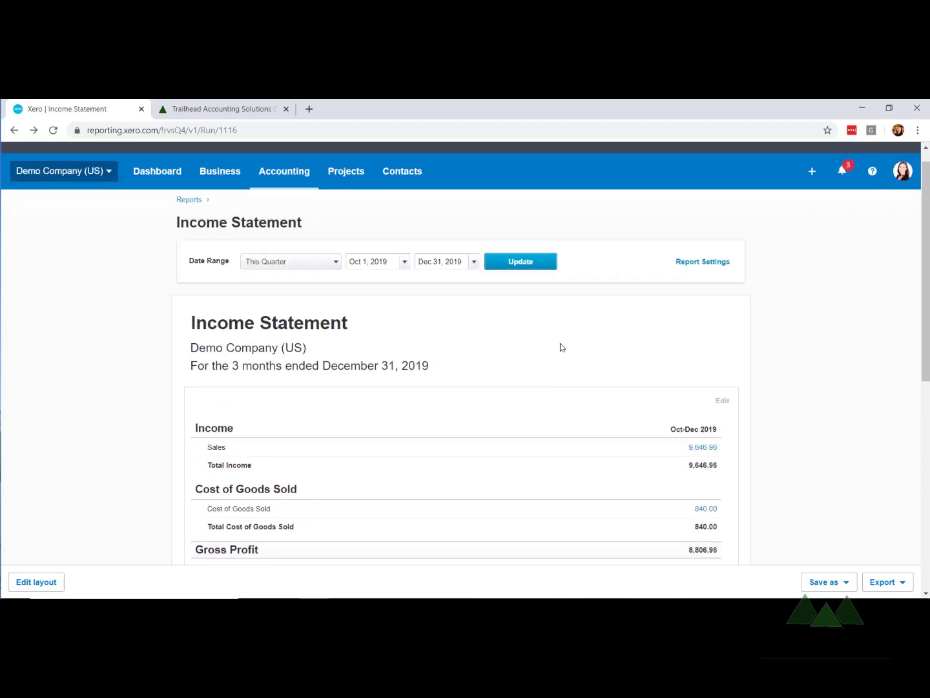